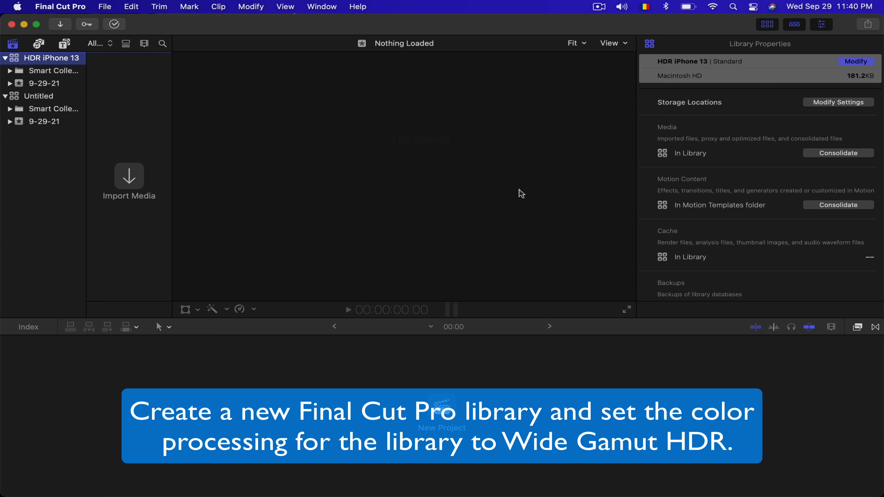
# - Change the color processing of the HDR iPhone 13 library to Wide Gamut HDR
pyautogui.click(857, 62)
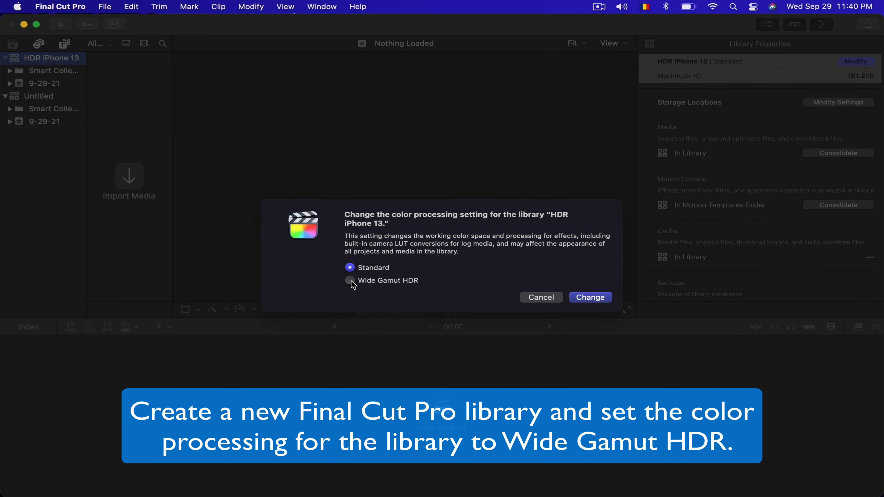
pyautogui.click(349, 281)
pyautogui.click(593, 297)
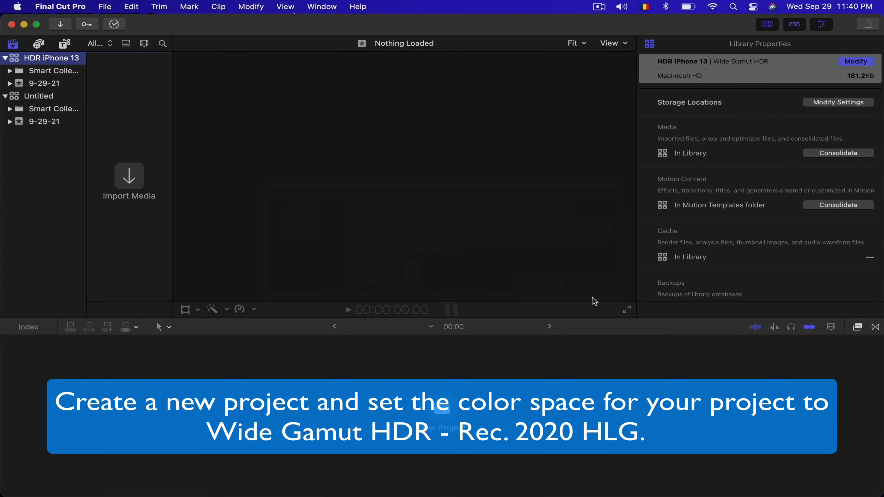
# - Start a new project in the HDR iPhone 13 library with color space Wide Gamut HDR - Rec. 2020 HLG
pyautogui.click(104, 7)
pyautogui.moveTo(111, 22)
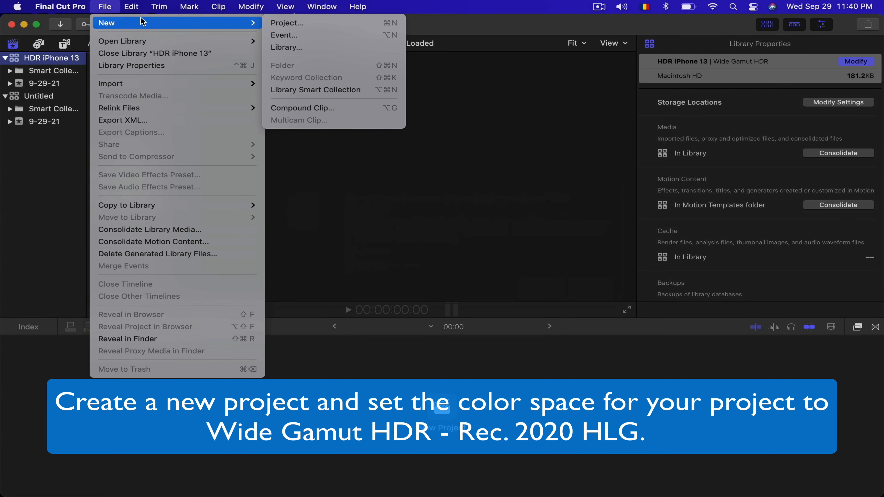
pyautogui.click(311, 23)
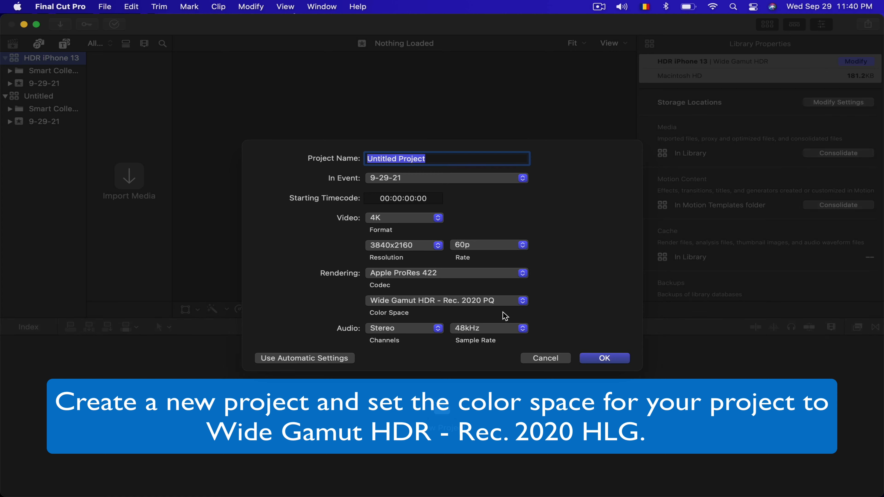
pyautogui.click(524, 304)
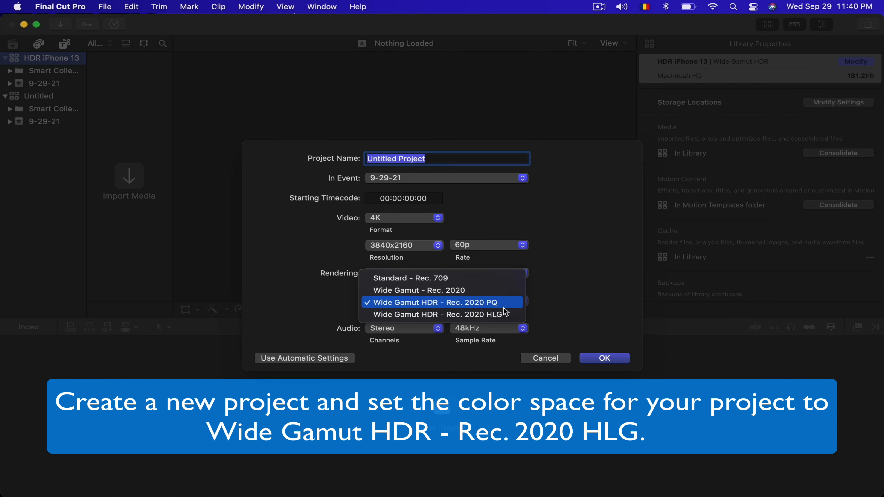
pyautogui.click(475, 316)
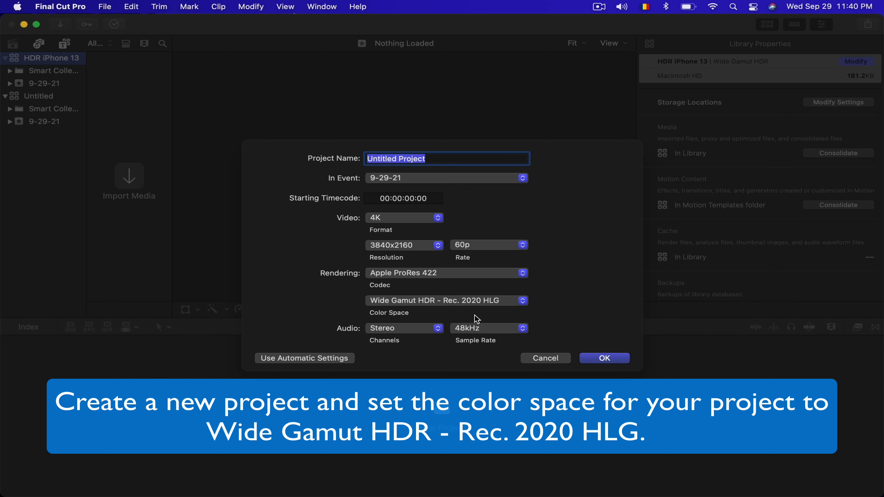
# - Name the new project Dolby Vision and create it
pyautogui.click(457, 159)
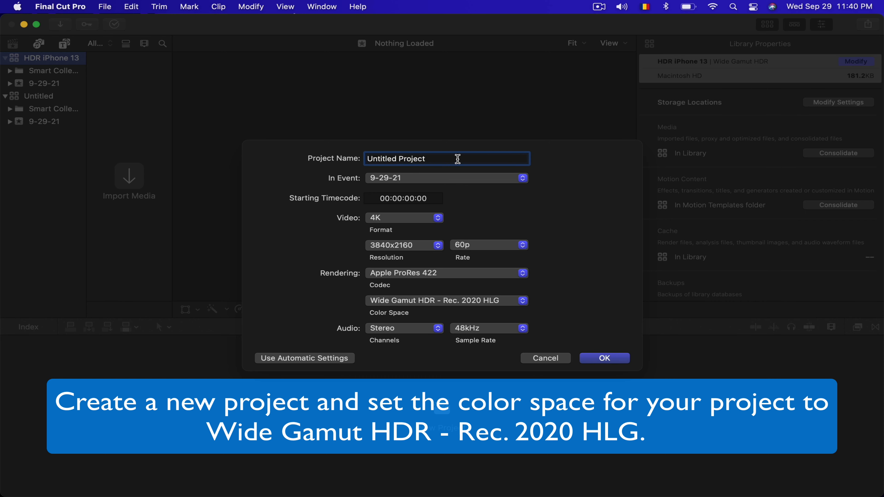
pyautogui.press('BackSpace')
pyautogui.press('BackSpace')
pyautogui.press('BackSpace')
pyautogui.press('BackSpace')
pyautogui.press('BackSpace')
pyautogui.press('BackSpace')
pyautogui.press('BackSpace')
pyautogui.press('BackSpace')
pyautogui.press('BackSpace')
pyautogui.press('BackSpace')
pyautogui.press('BackSpace')
pyautogui.press('BackSpace')
pyautogui.press('BackSpace')
pyautogui.press('BackSpace')
pyautogui.press('BackSpace')
pyautogui.press('BackSpace')
pyautogui.write('Dolby Vision')
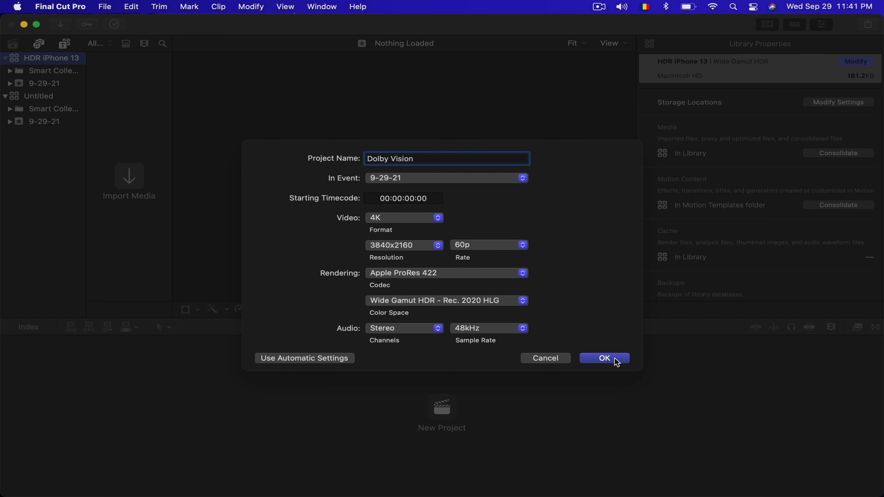
pyautogui.click(615, 359)
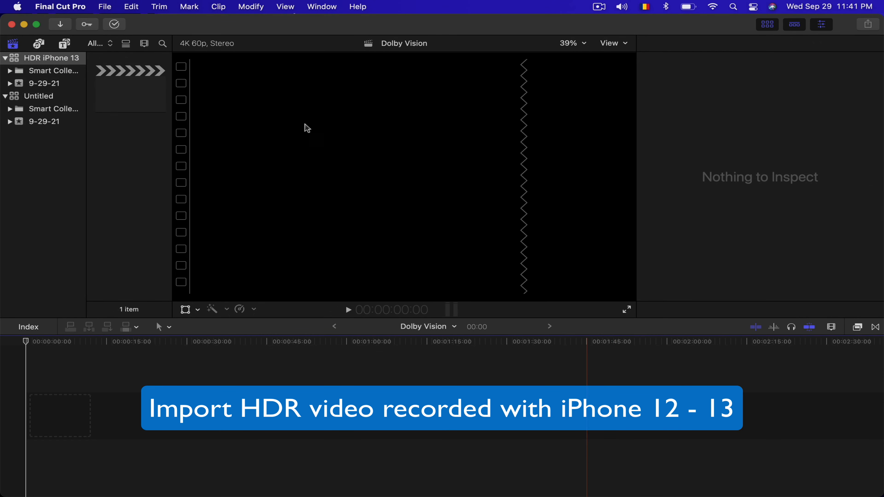
# - Import the Dolby Vision Video Test clip from the Desktop into the 9-29-21 event
pyautogui.click(105, 7)
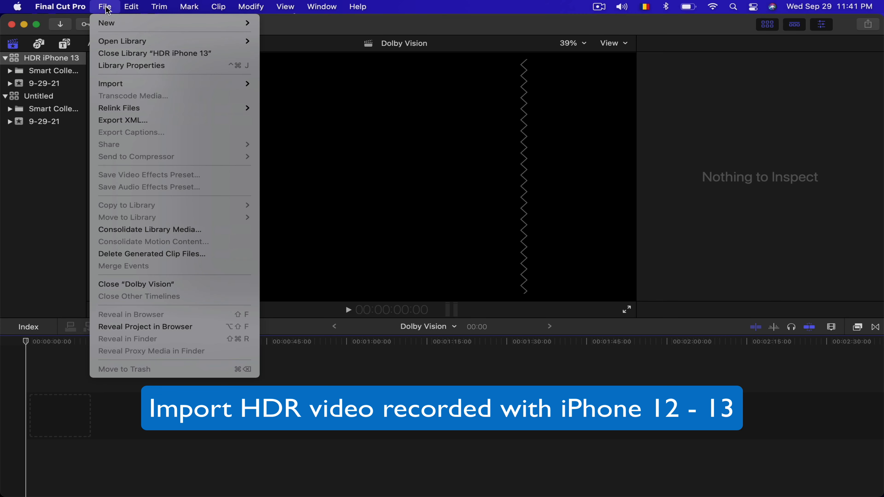
pyautogui.moveTo(131, 87)
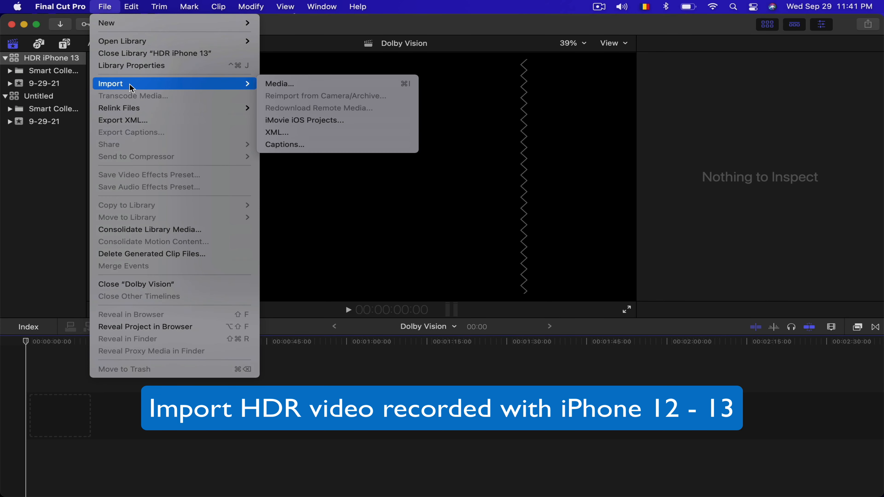
pyautogui.click(307, 87)
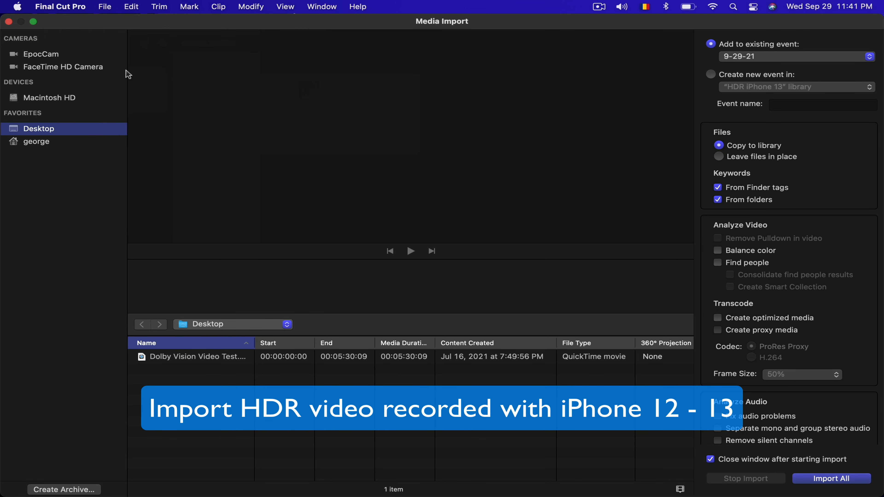
pyautogui.click(184, 358)
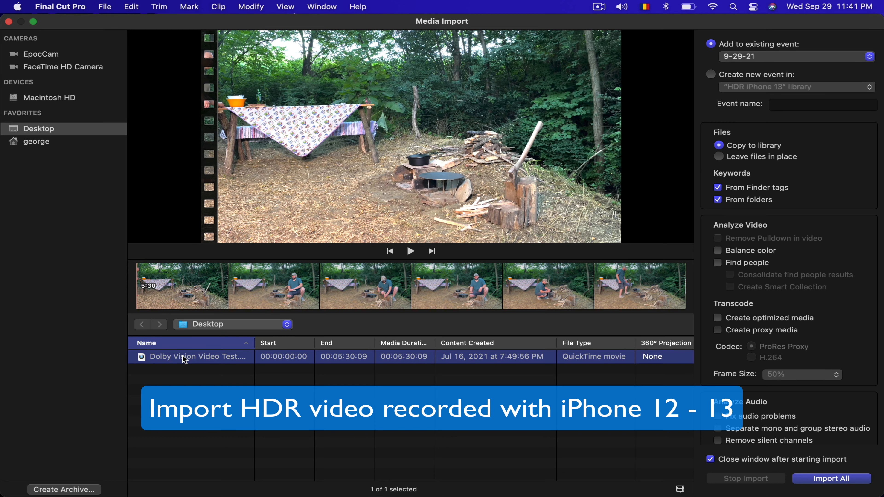
pyautogui.click(854, 480)
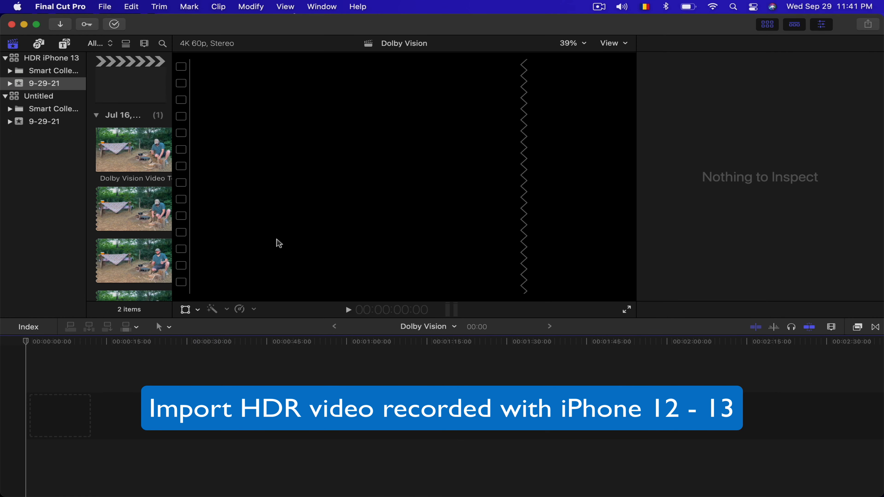
# - Place the imported clip at the start of the timeline, split it at about 10 seconds and delete the remainder
pyautogui.moveTo(123, 141); pyautogui.dragTo(60, 415)
pyautogui.press('super+b')
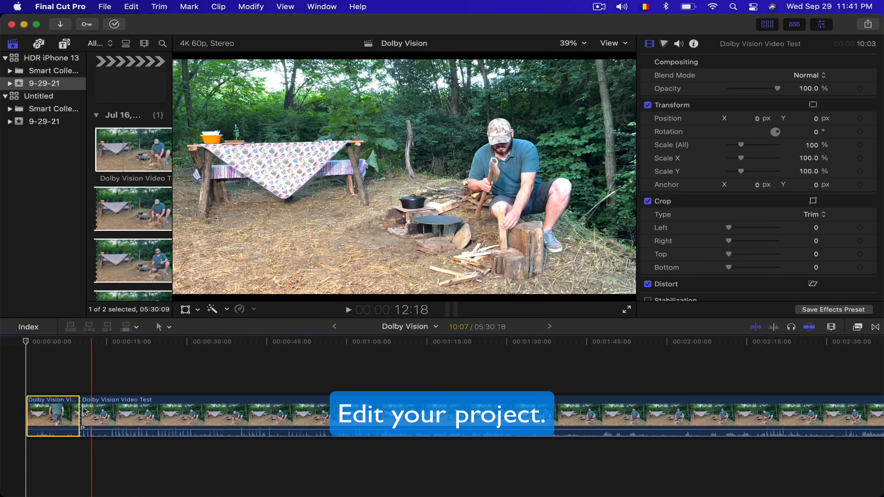
pyautogui.click(135, 418)
pyautogui.press('Delete')
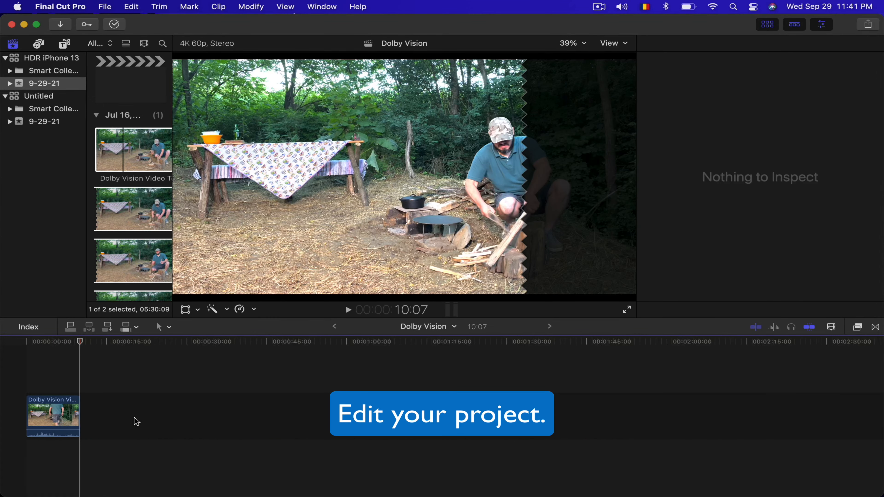
# - Send the edited Dolby Vision project to Compressor
pyautogui.click(51, 404)
pyautogui.click(105, 7)
pyautogui.moveTo(147, 157)
pyautogui.click(298, 156)
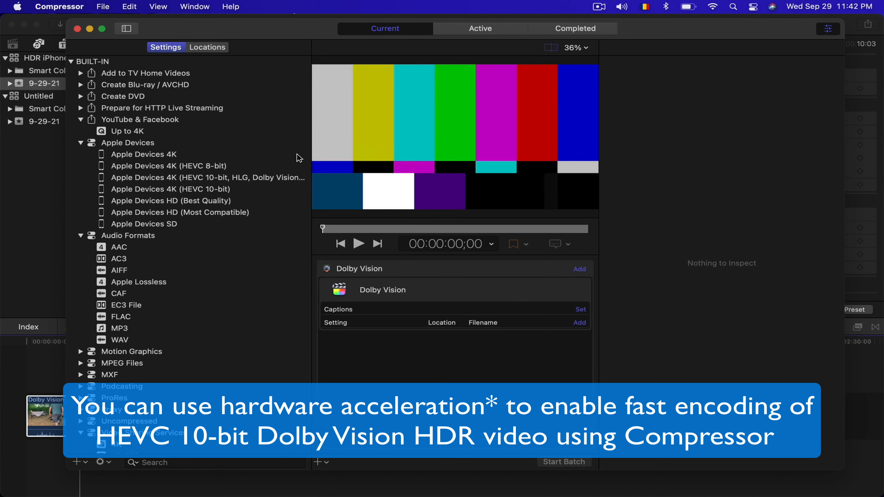
pyautogui.click(226, 179)
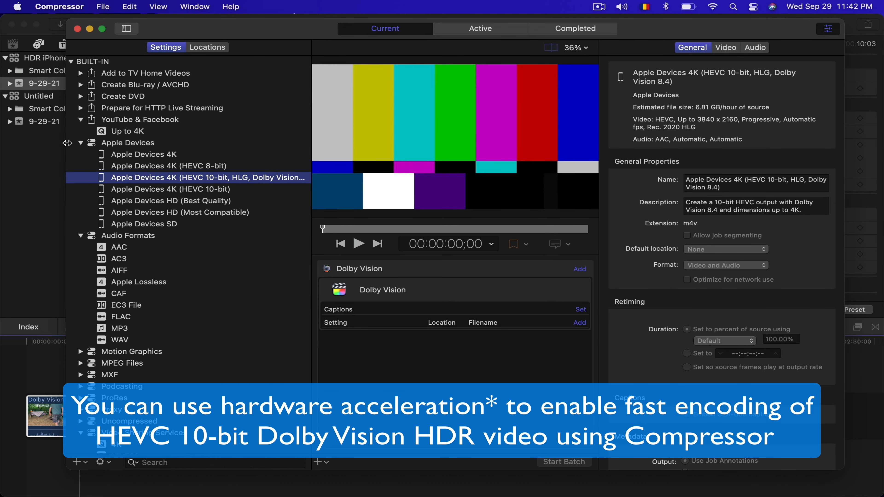
pyautogui.click(82, 143)
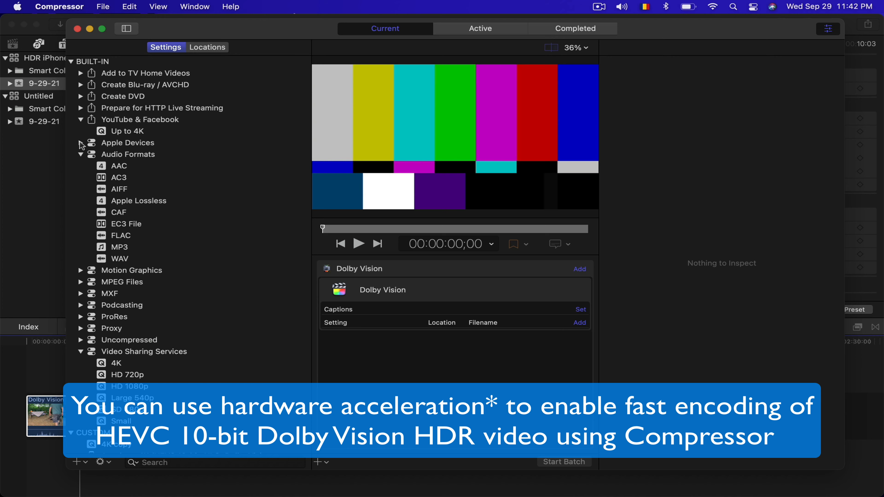
pyautogui.click(81, 143)
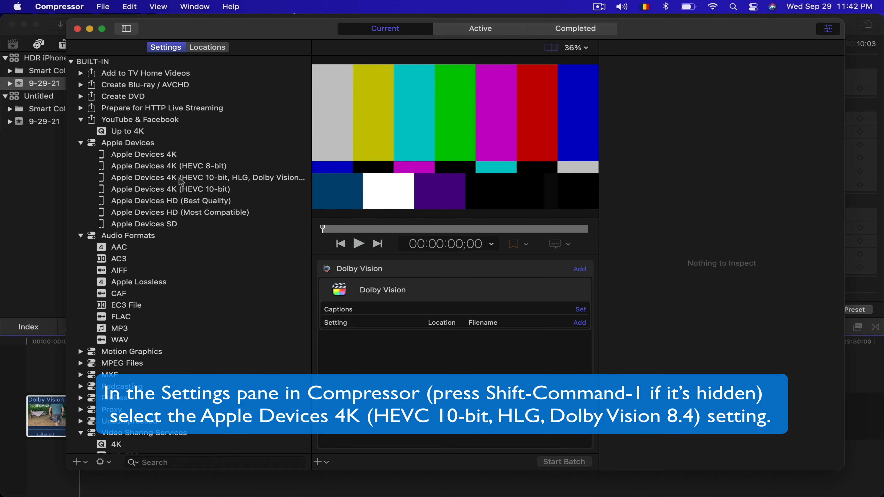
# - Duplicate the built-in Apple Devices 4K (HEVC 10-bit, HLG, Dolby Vision 8.4) setting
pyautogui.click(181, 182)
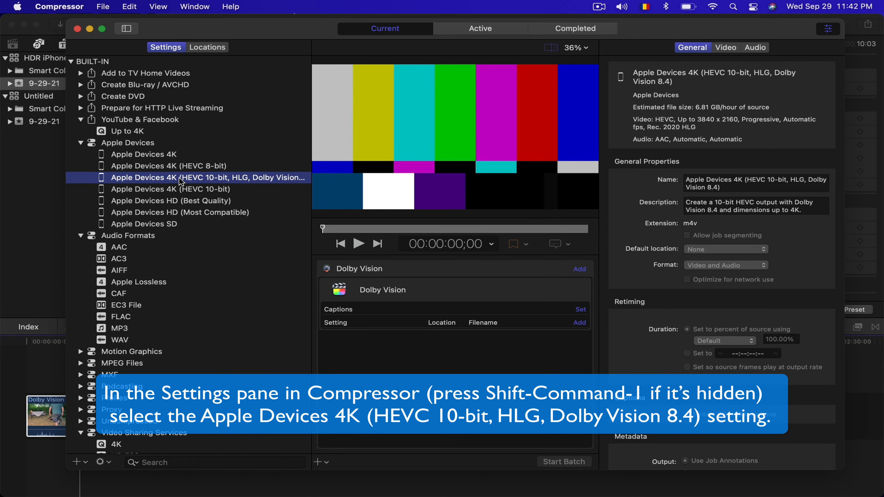
pyautogui.rightClick(181, 181)
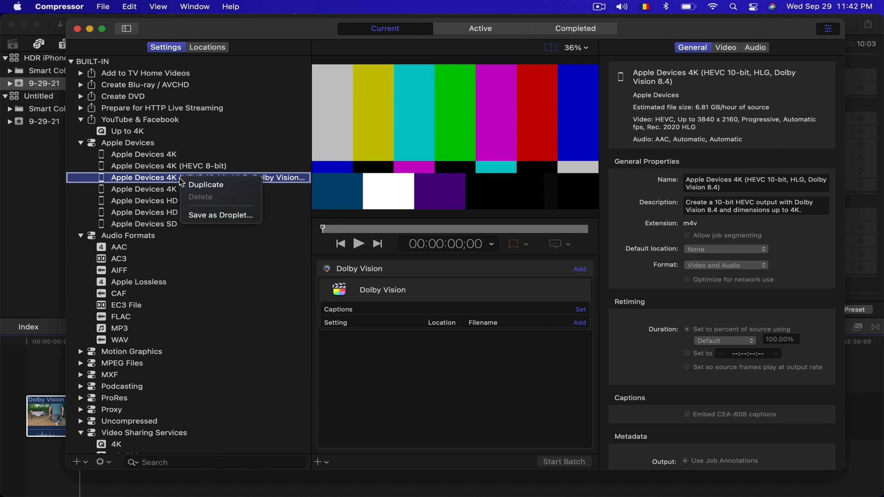
pyautogui.click(198, 189)
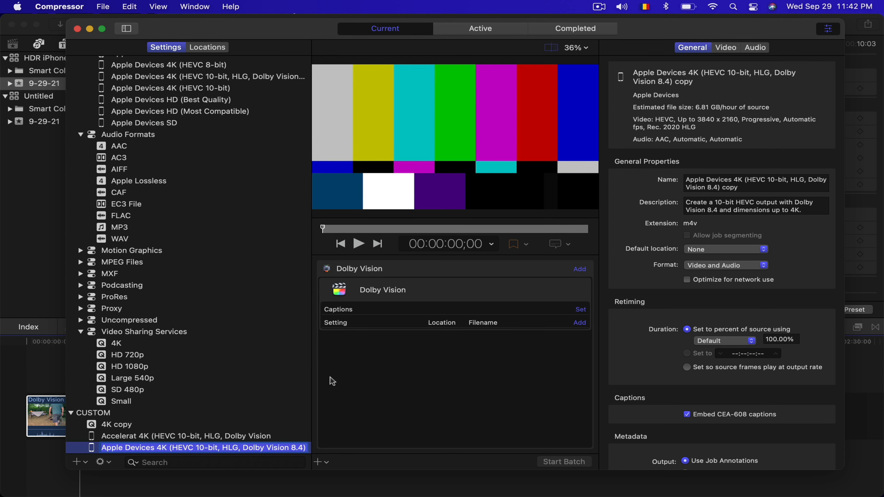
# - Rename the duplicated setting as Dolby Vision iPhone 13
pyautogui.click(745, 187)
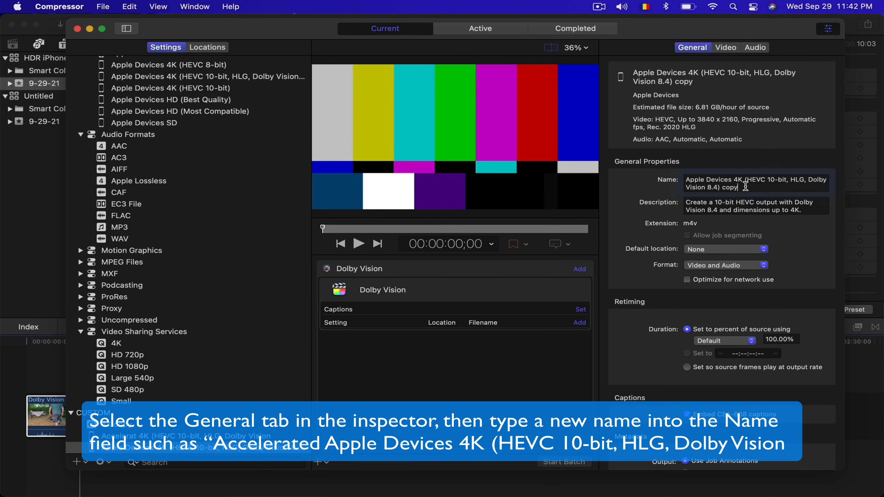
pyautogui.press('super+a')
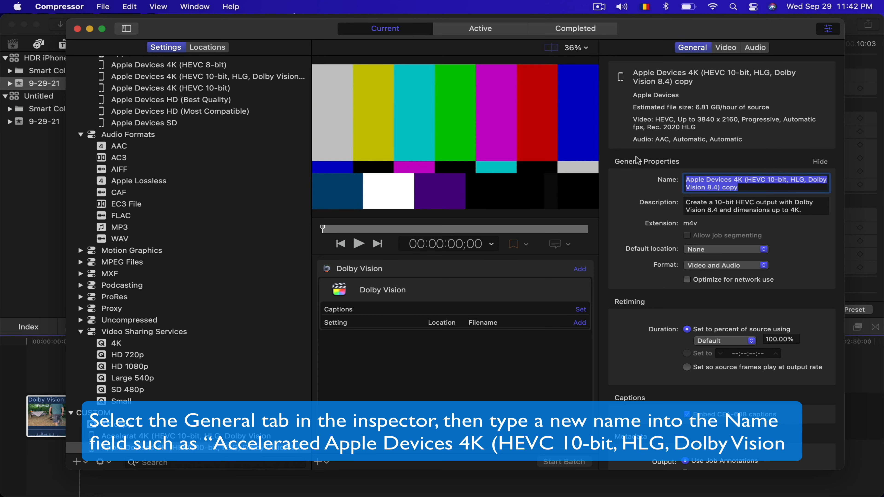
pyautogui.write('Dolby Vi')
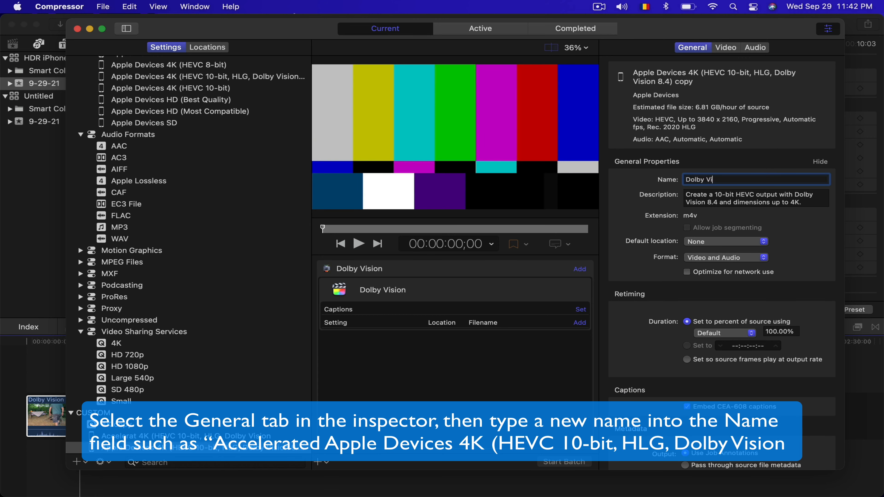
pyautogui.write('sion iPh')
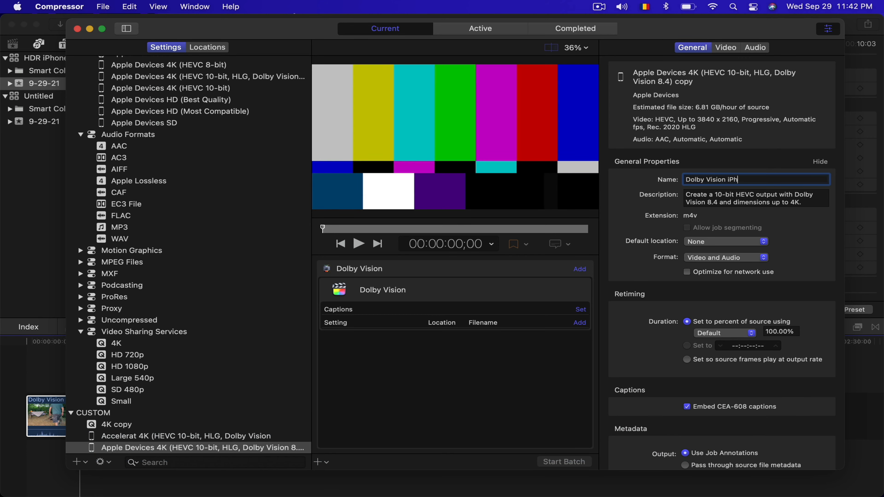
pyautogui.write('one 13')
pyautogui.press('Return')
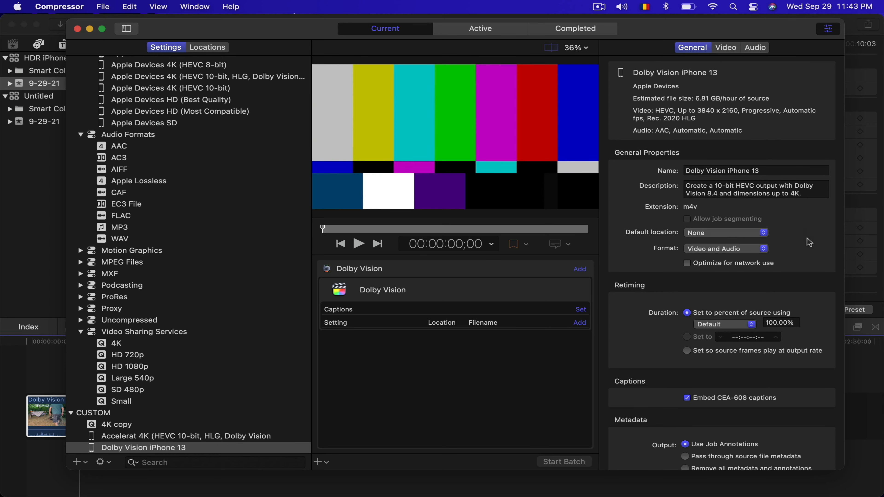
# - Set the video encoder type of the Dolby Vision iPhone 13 setting to Faster (standard quality)
pyautogui.click(733, 51)
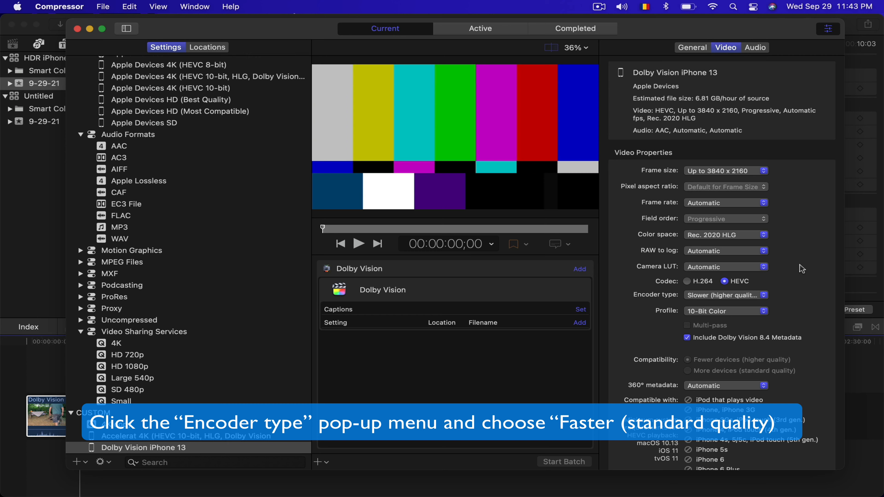
pyautogui.click(767, 298)
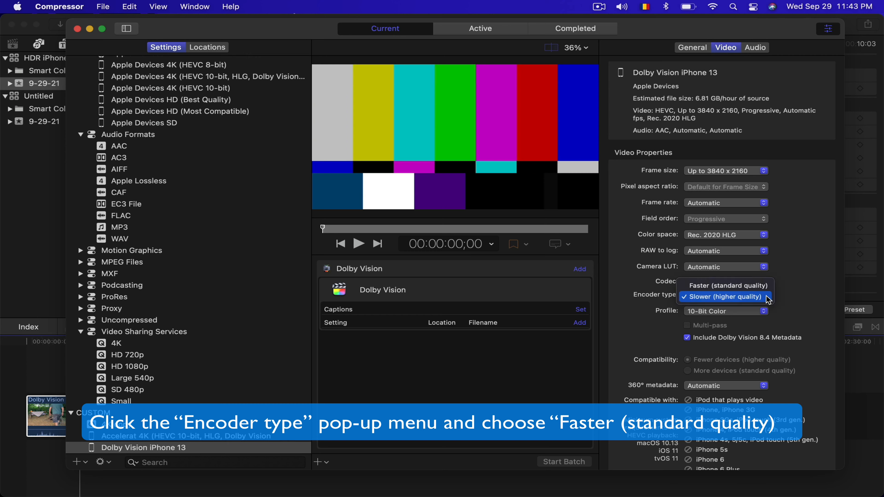
pyautogui.click(726, 285)
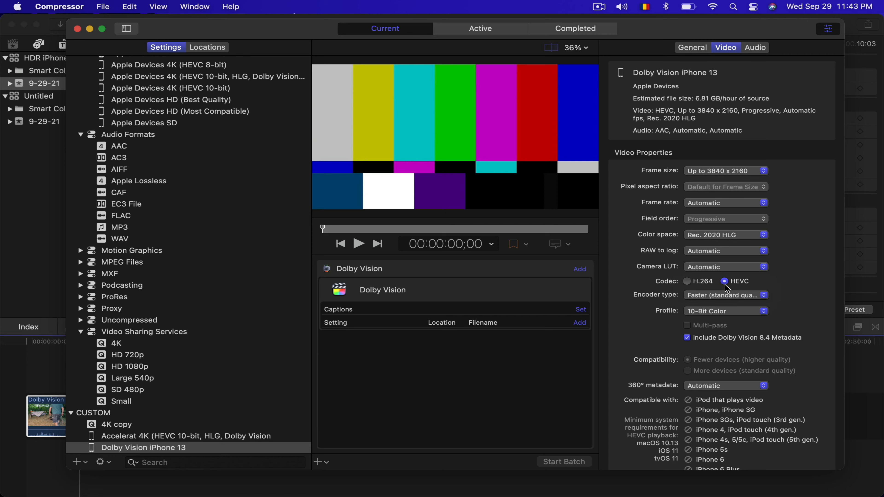
# - Review the remaining video properties and the device compatibility list of the Dolby Vision iPhone 13 setting
pyautogui.scroll(-5, 820, 294)
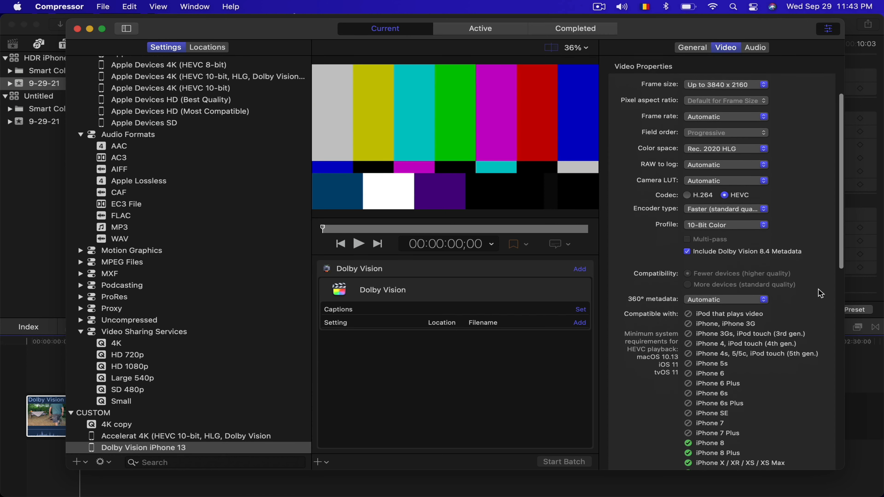
pyautogui.scroll(-1, 819, 289)
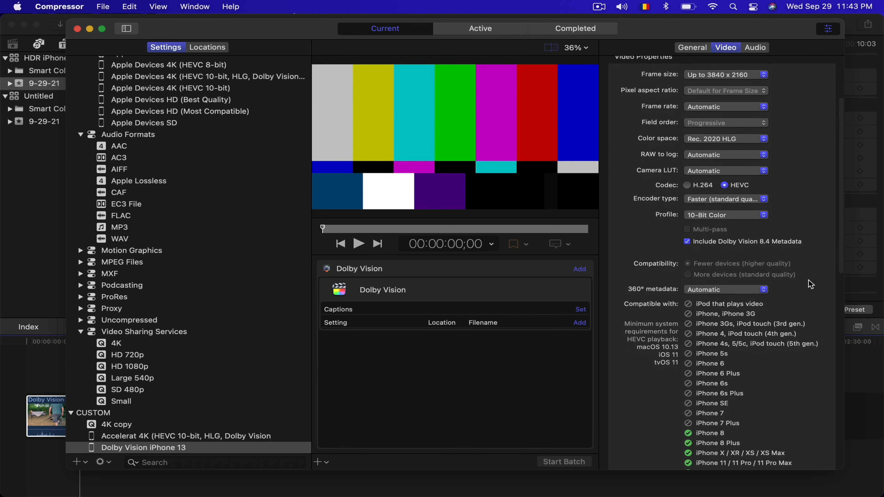
pyautogui.scroll(-9, 819, 343)
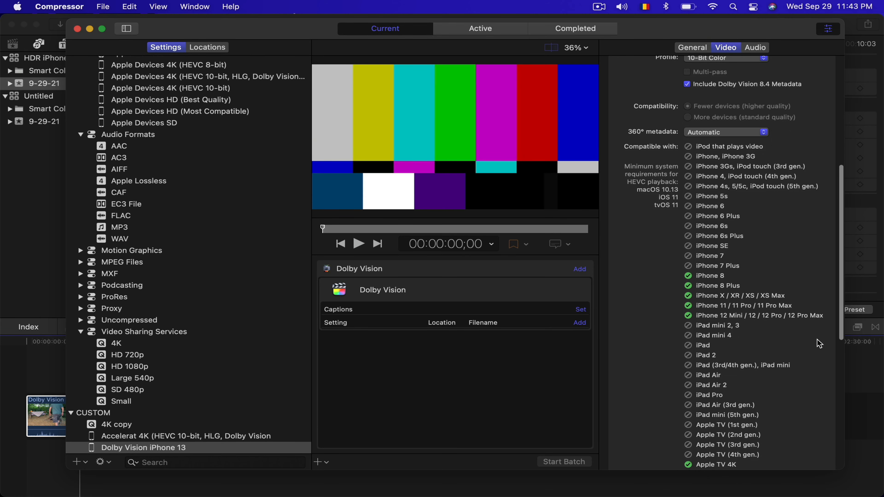
pyautogui.scroll(-5, 818, 343)
pyautogui.scroll(10, 818, 343)
pyautogui.scroll(-1, 763, 343)
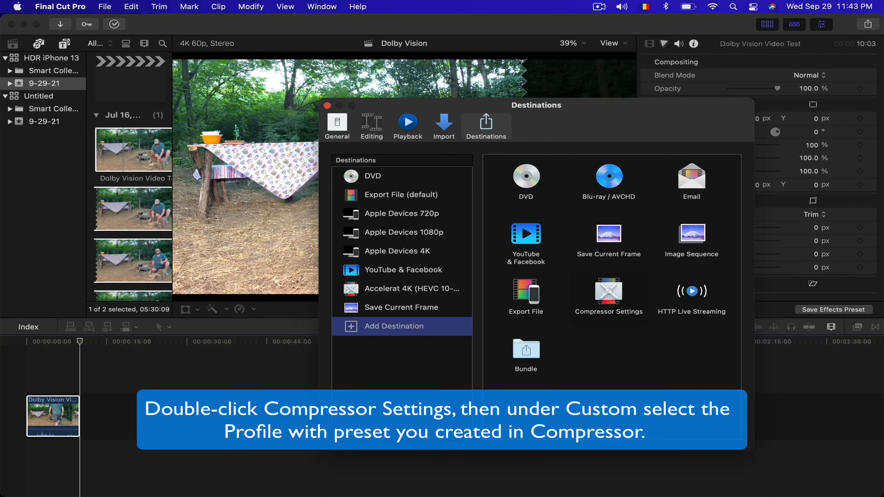
# - Add the custom Compressor setting Dolby Vision iPhone 13 as a share destination and close the destination settings
pyautogui.doubleClick(609, 296)
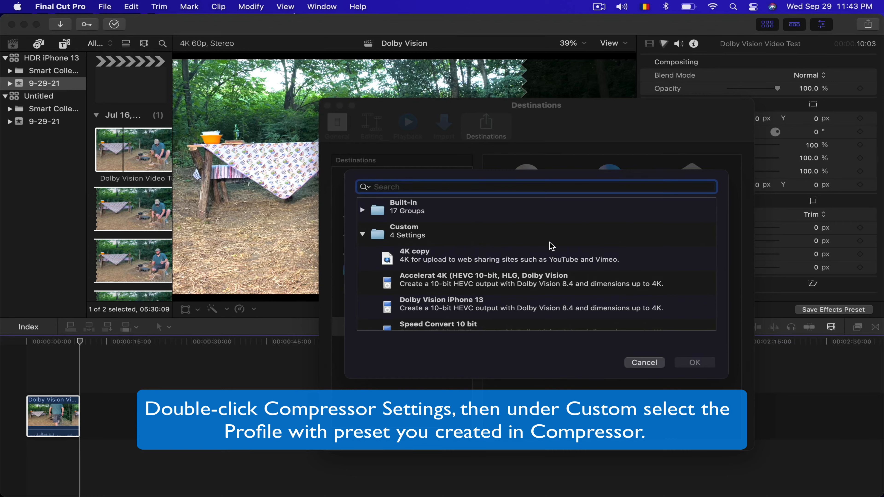
pyautogui.scroll(-2, 551, 244)
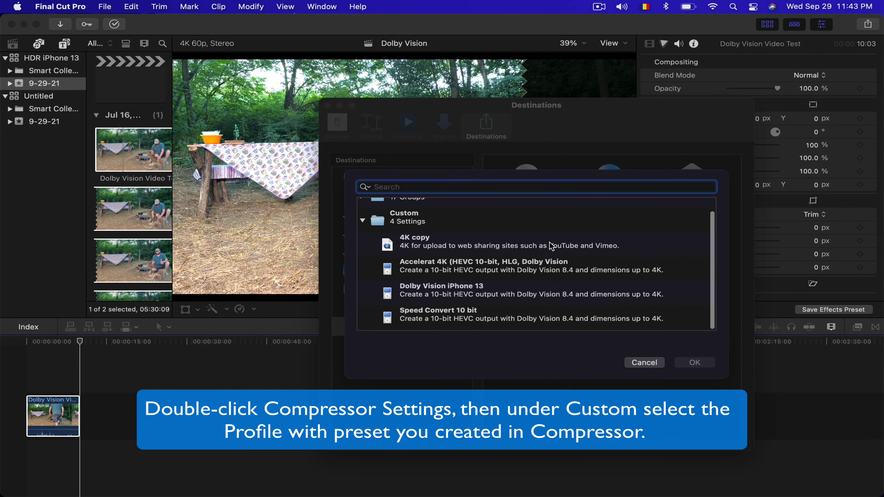
pyautogui.click(449, 293)
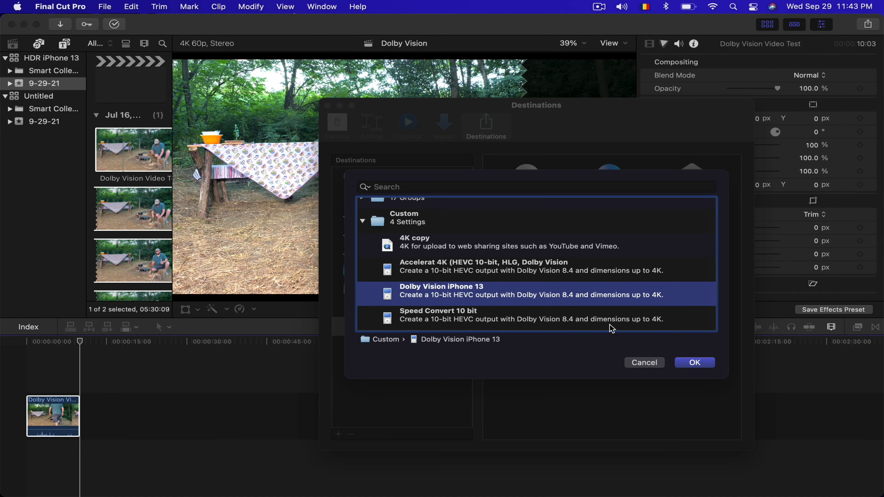
pyautogui.click(703, 364)
pyautogui.click(328, 106)
# - Share the project with the Dolby Vision iPhone 13 destination, saving it to the Desktop as Dolby Vision
pyautogui.click(104, 7)
pyautogui.moveTo(142, 143)
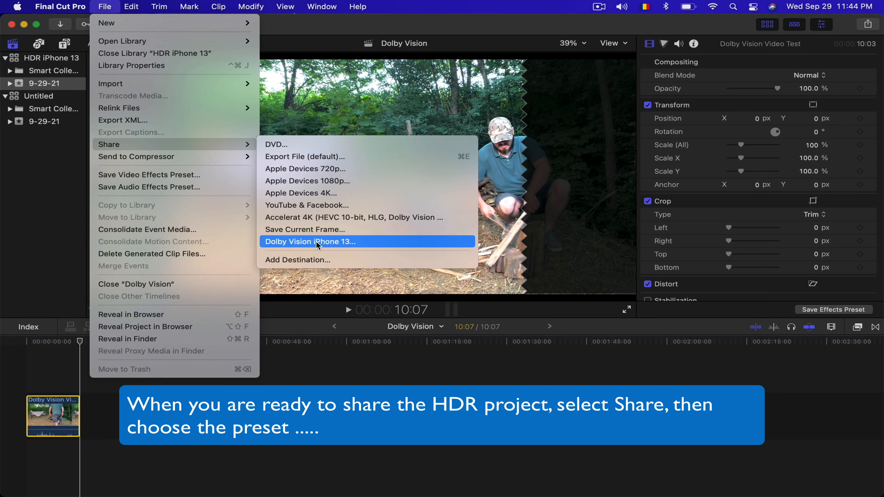
pyautogui.click(356, 241)
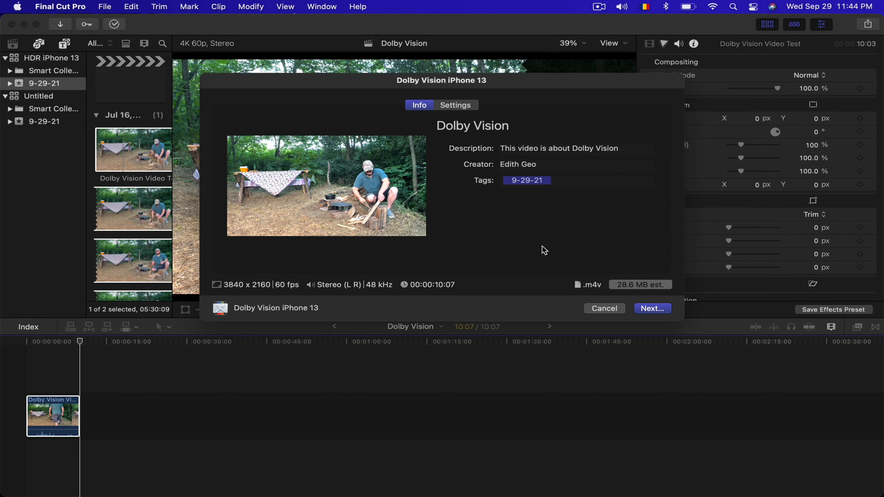
pyautogui.click(654, 309)
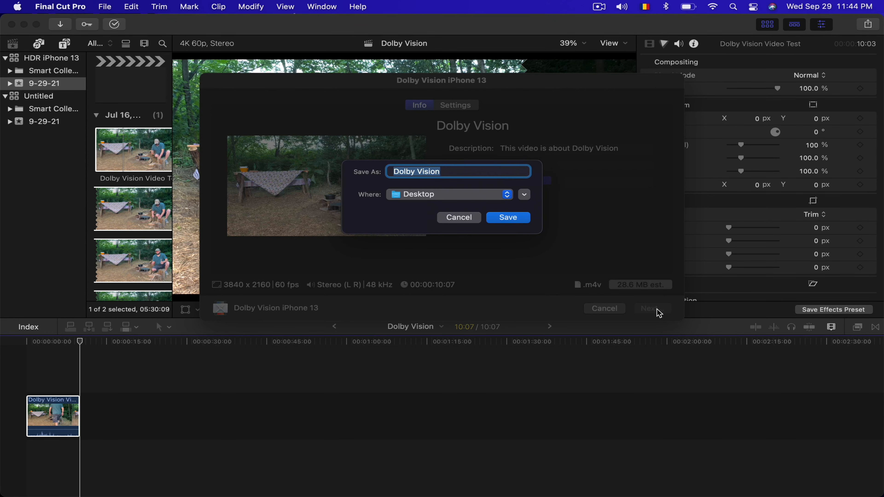
pyautogui.click(518, 220)
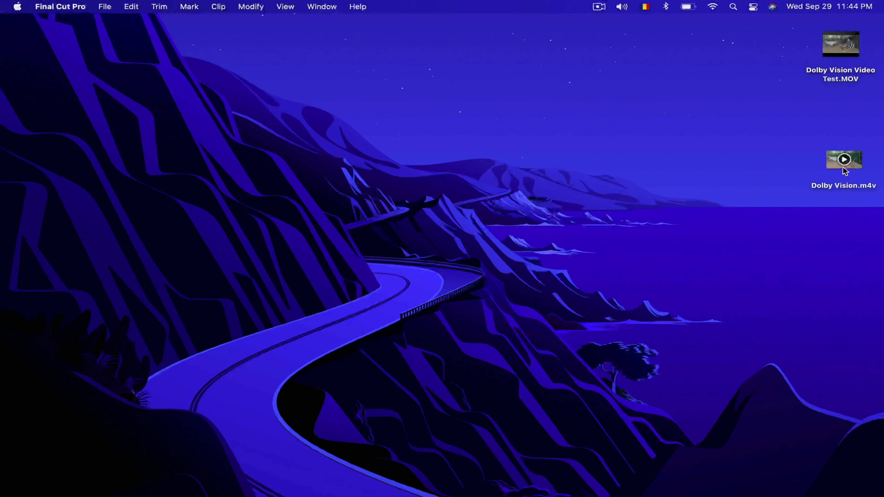
# - Move the exported Dolby Vision.m4v to a clear area of the desktop and open it in QuickTime Player
pyautogui.moveTo(844, 167); pyautogui.dragTo(381, 104)
pyautogui.moveTo(381, 105)
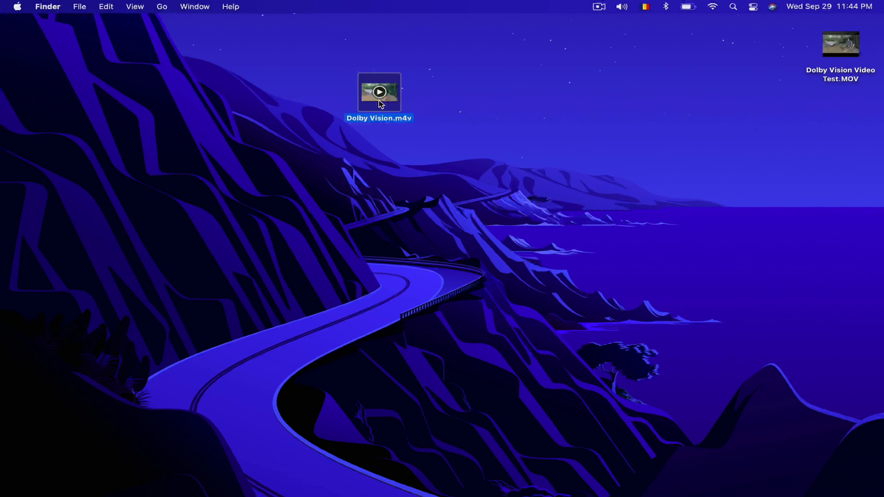
pyautogui.rightClick(393, 99)
pyautogui.moveTo(424, 119)
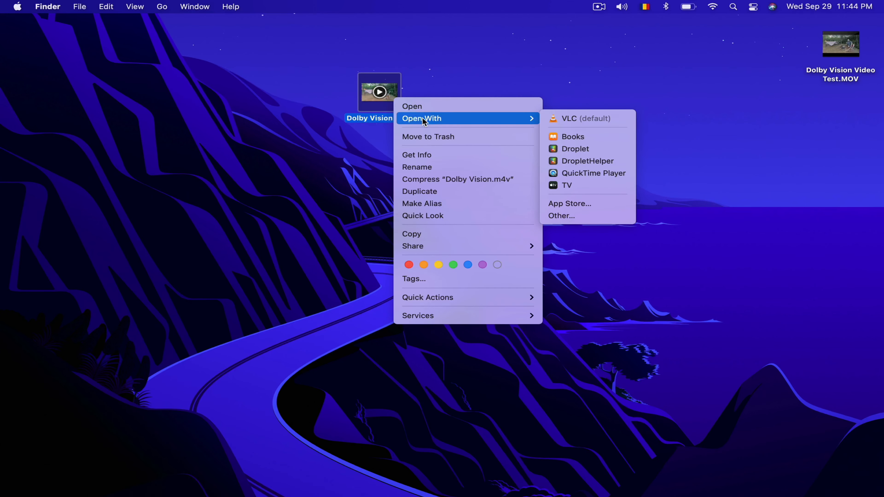
pyautogui.click(580, 174)
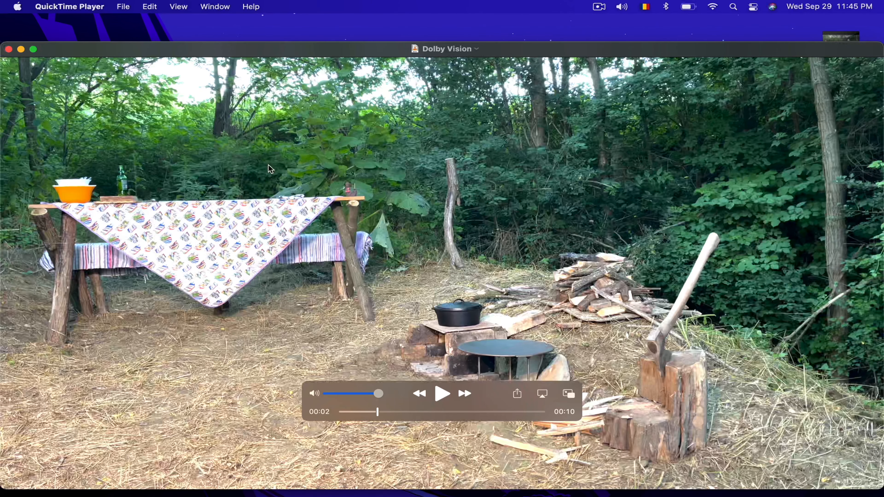
# - Show the movie inspector for the exported Dolby Vision video
pyautogui.click(219, 7)
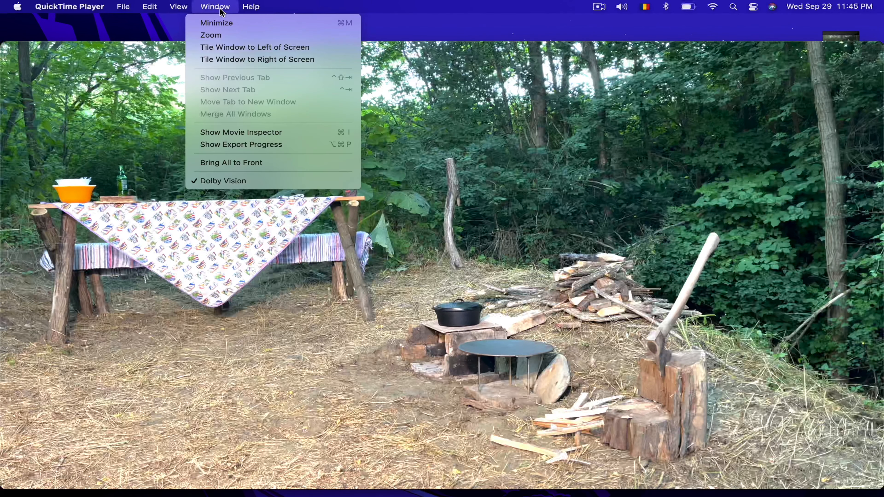